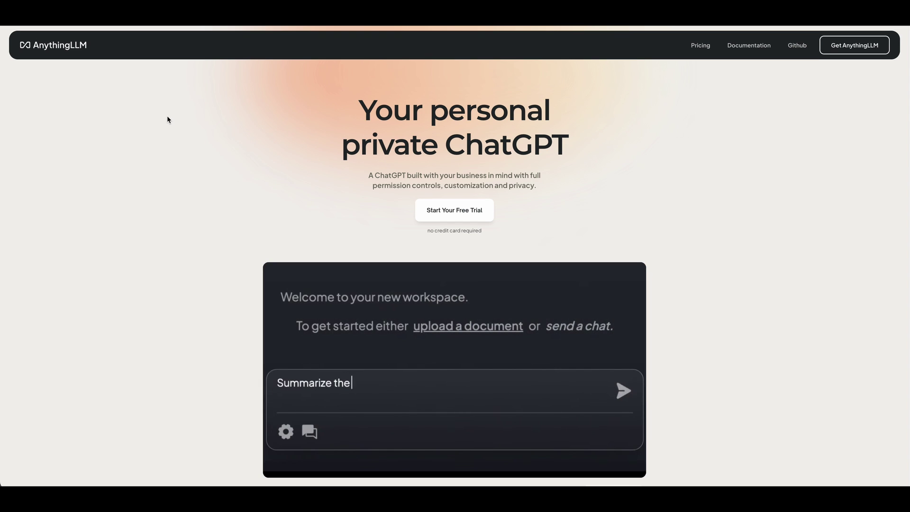
# Open the anything-llm GitHub repository and read its README, covering the product overview, technical overview, self-hosting and supported vector databases
pyautogui.press('Return')
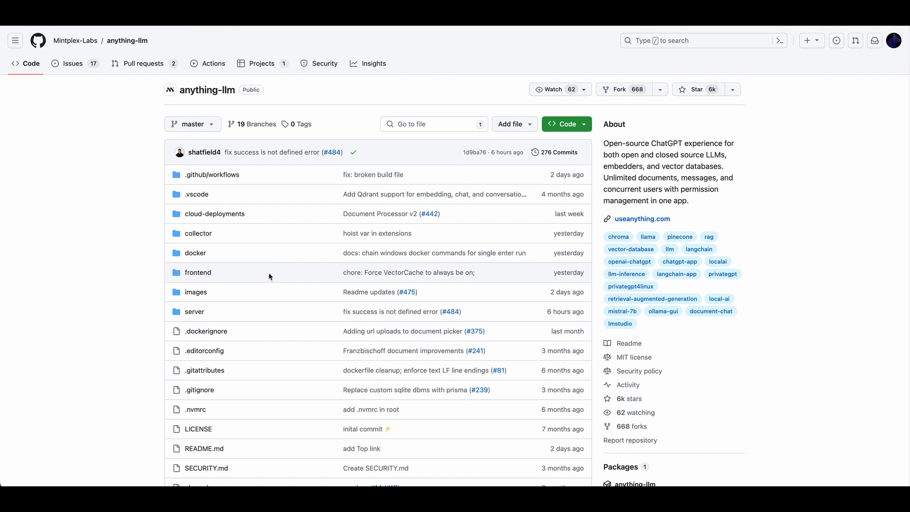
pyautogui.scroll(-3, 268, 273)
pyautogui.scroll(3, 272, 278)
pyautogui.scroll(-12, 276, 297)
pyautogui.scroll(-3, 276, 308)
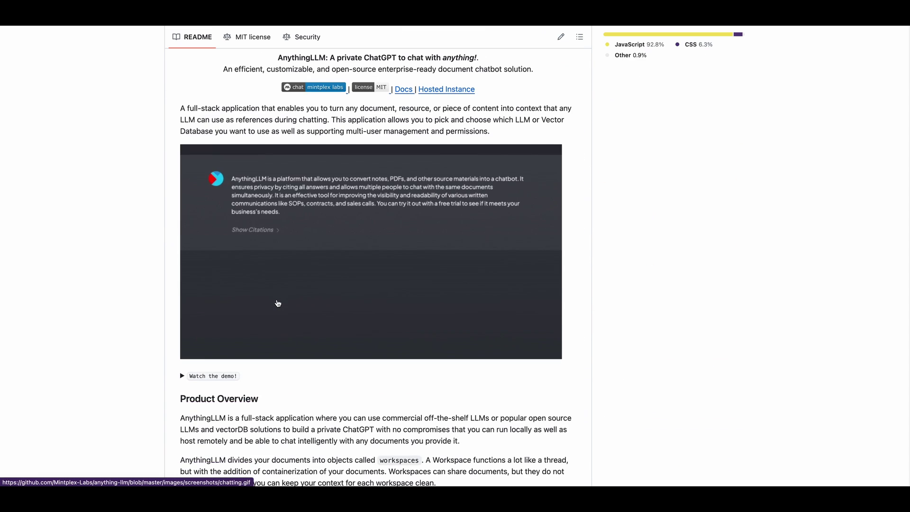
pyautogui.scroll(-8, 276, 303)
pyautogui.scroll(-7, 278, 300)
pyautogui.scroll(-4, 278, 304)
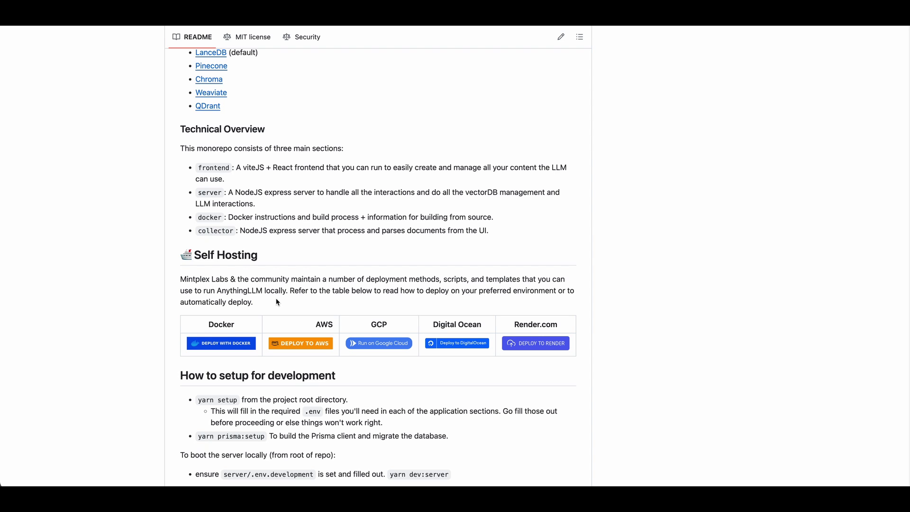
pyautogui.scroll(1, 261, 290)
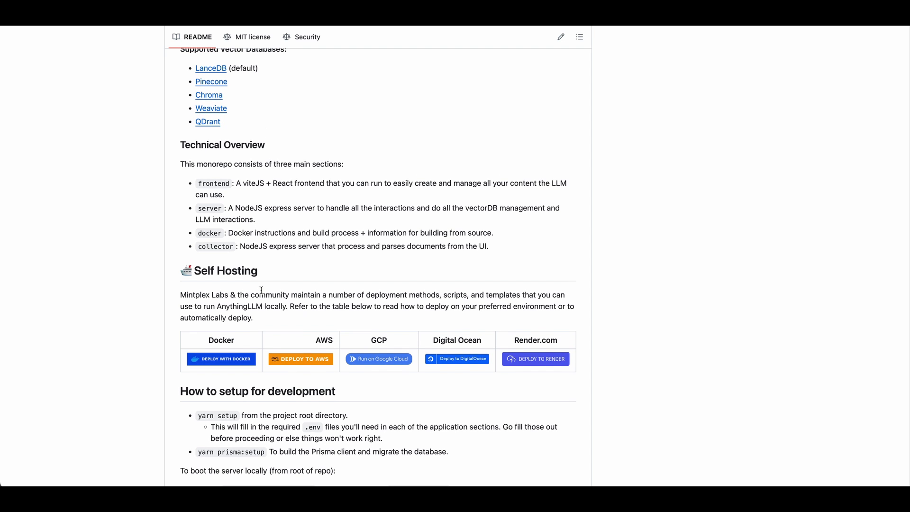
pyautogui.scroll(5, 324, 255)
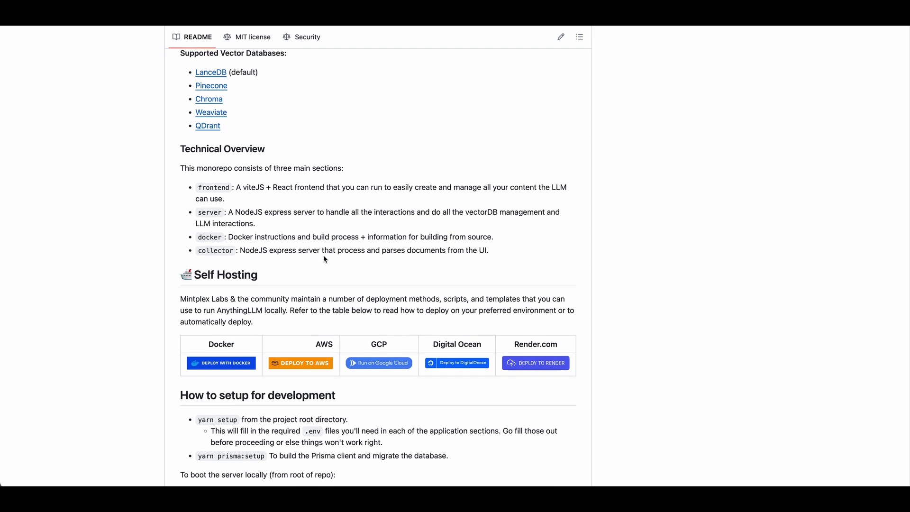
pyautogui.scroll(2, 324, 260)
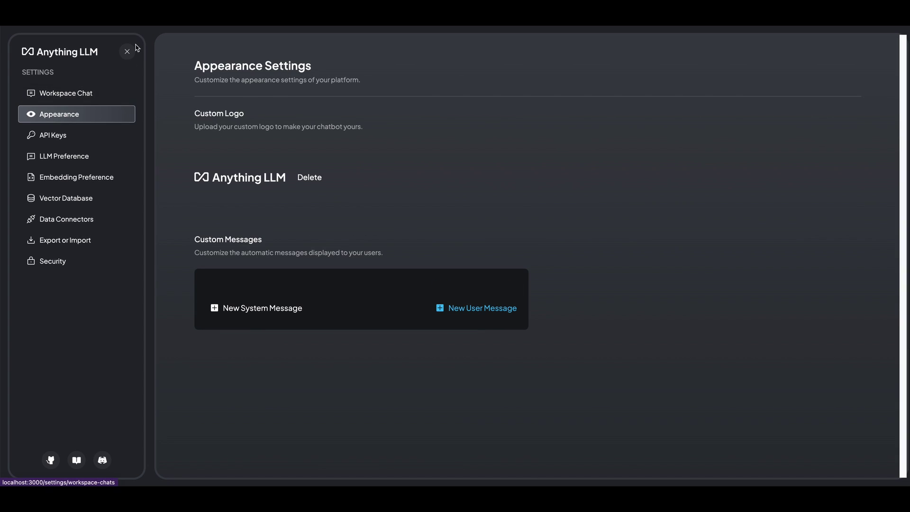
# Review the available providers in the instance's LLM preference and embedding preference settings
pyautogui.click(115, 165)
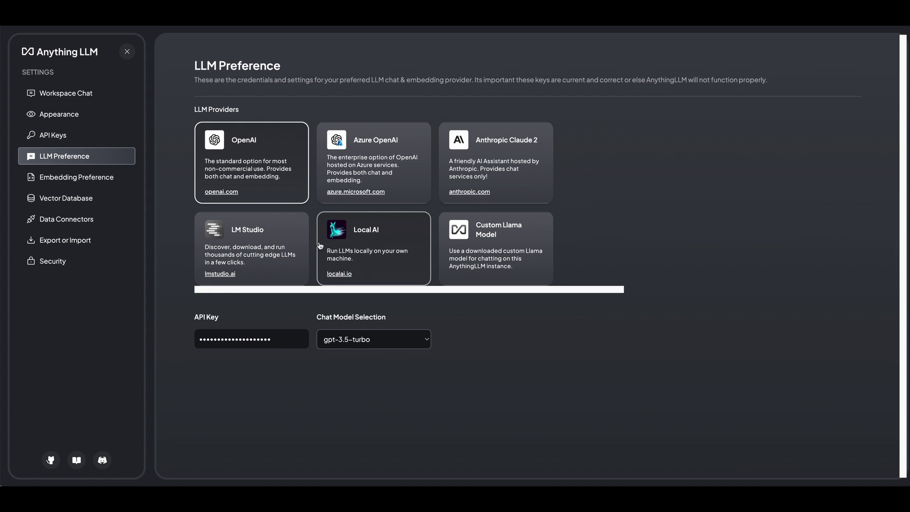
pyautogui.click(129, 182)
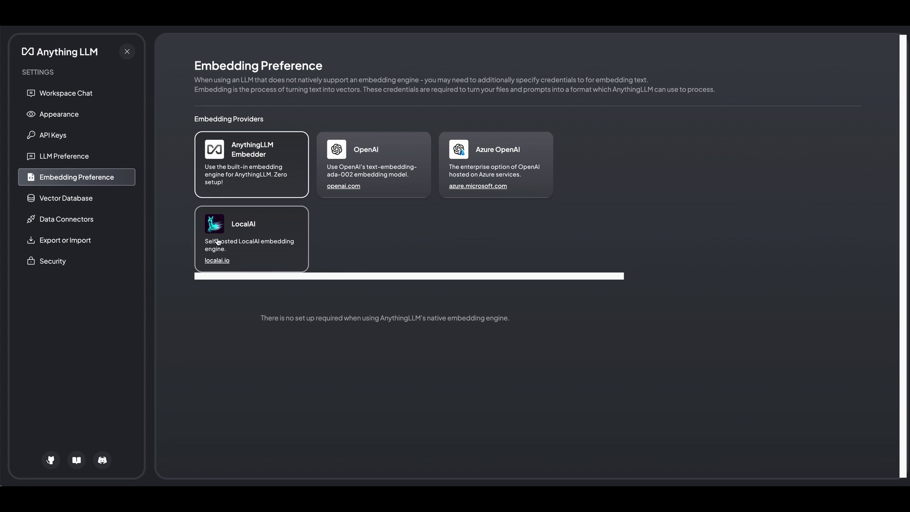
# Examine the vector database settings and the connection fields required for Pinecone, QDrant, Chroma and Weaviate
pyautogui.click(113, 198)
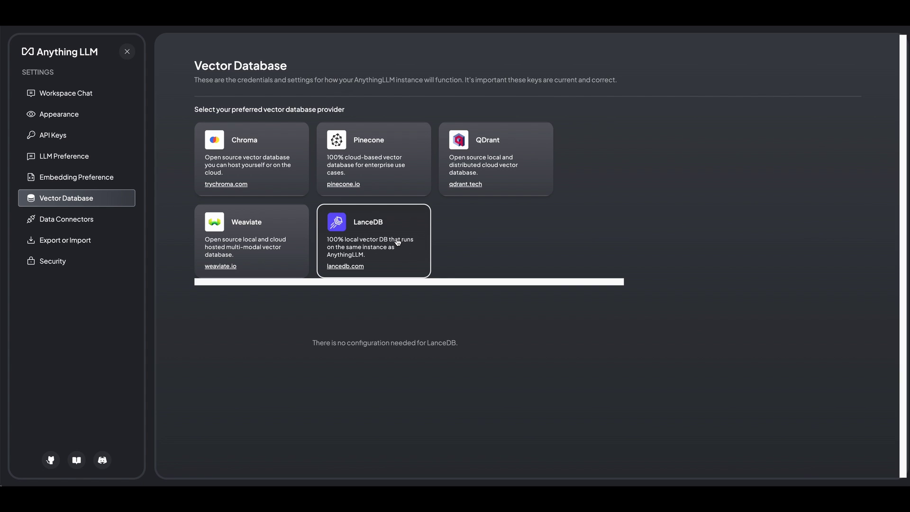
pyautogui.click(410, 164)
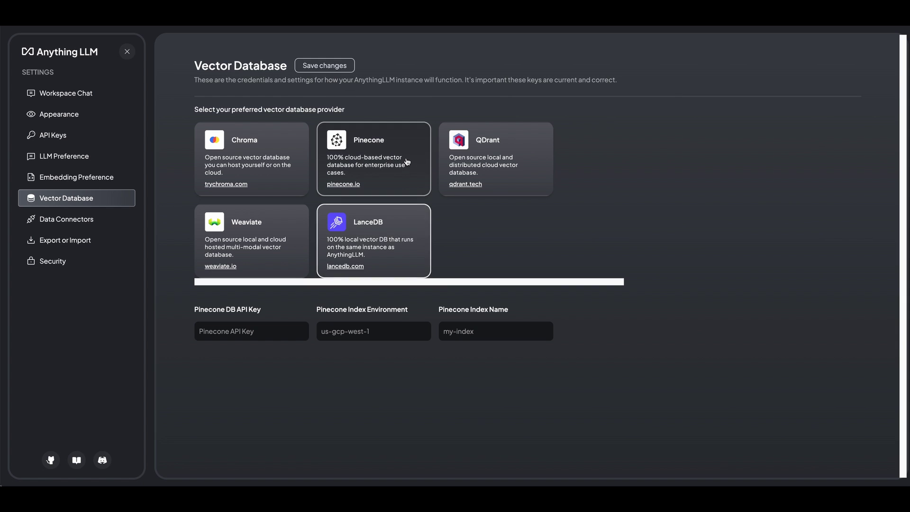
pyautogui.click(481, 147)
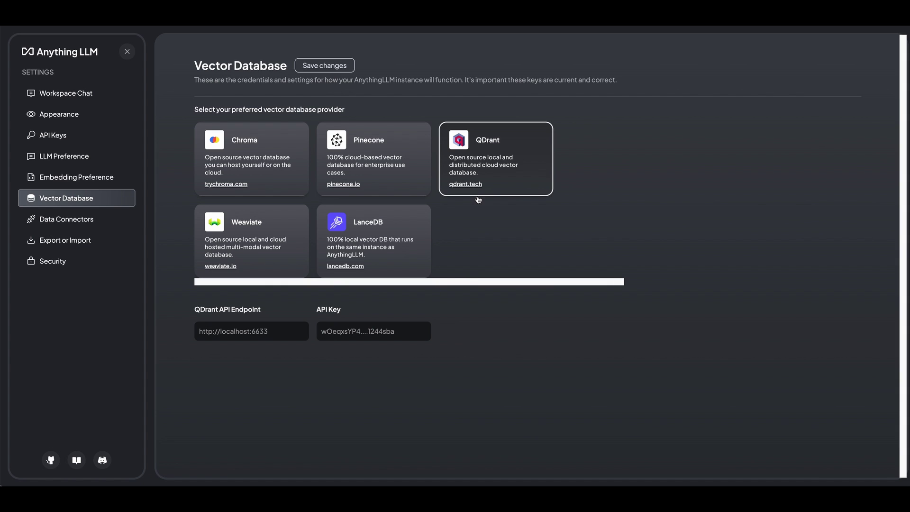
pyautogui.click(282, 169)
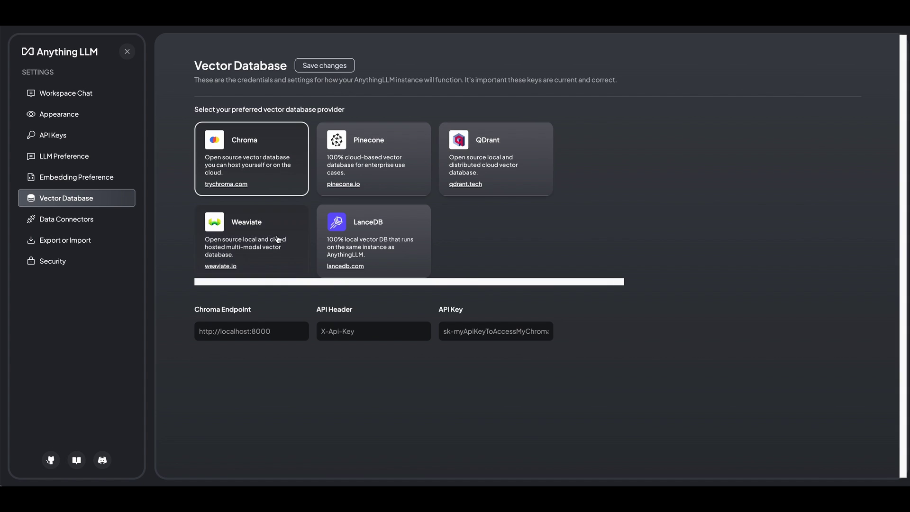
pyautogui.click(291, 222)
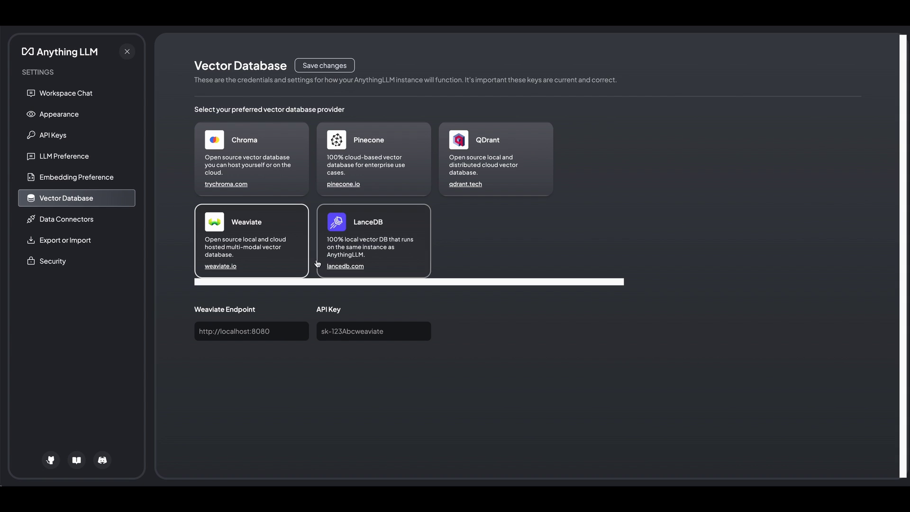
# View the available data connectors and open the GitHub Repo import form
pyautogui.click(82, 222)
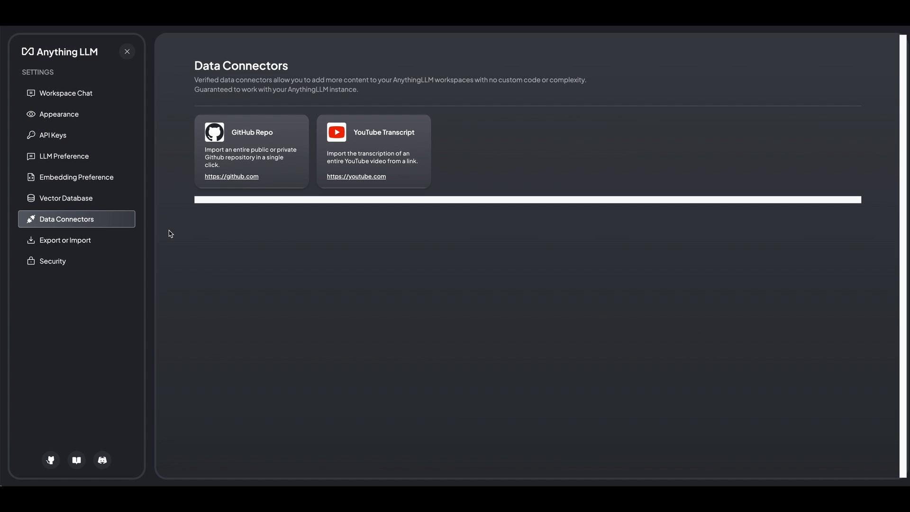
pyautogui.click(283, 150)
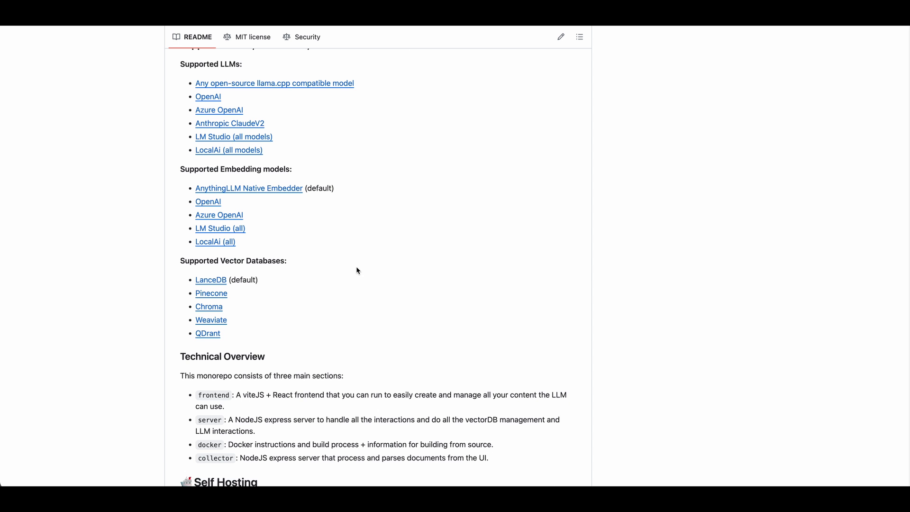
pyautogui.scroll(7, 358, 271)
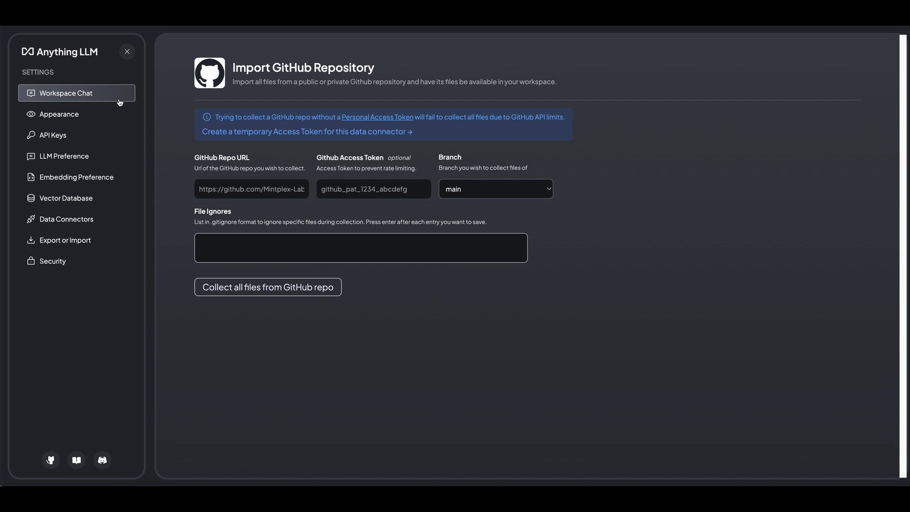
# Review the recorded workspace chats, and return to the LLM preference settings from the home page
pyautogui.click(119, 94)
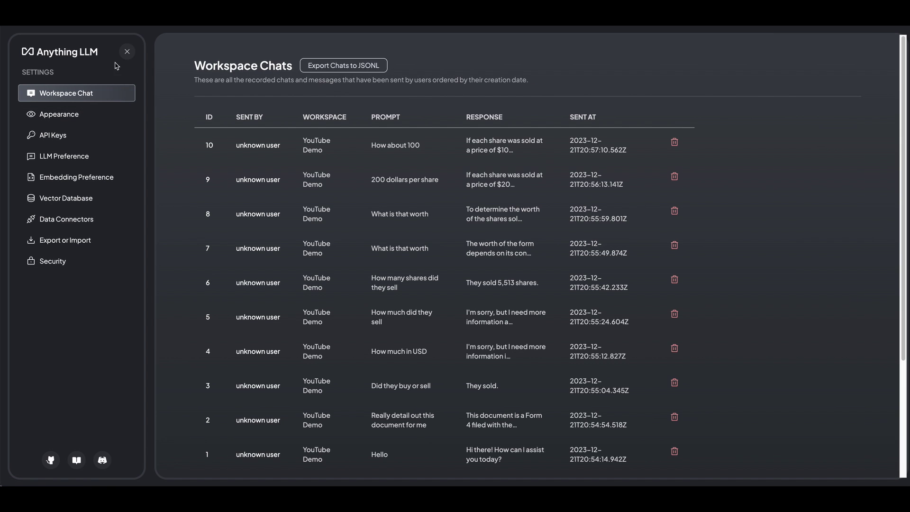
pyautogui.click(127, 52)
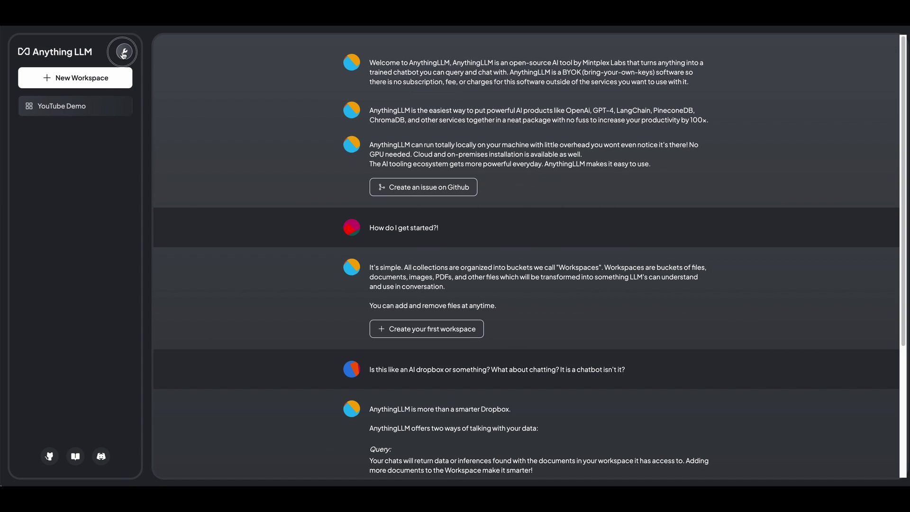
pyautogui.click(121, 52)
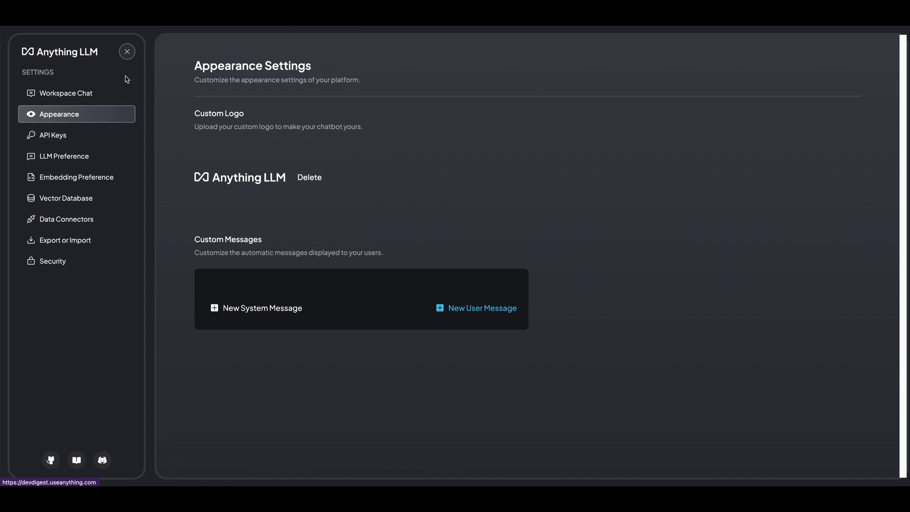
pyautogui.click(119, 160)
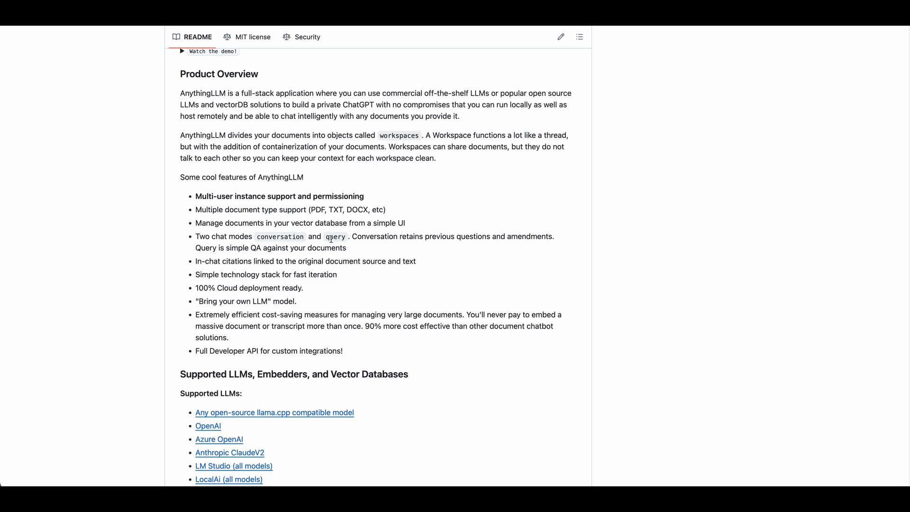
# Switch to the repository README and examine its self-hosting table of deployment options, from Docker to Render.com
pyautogui.scroll(-5, 331, 237)
pyautogui.scroll(-6, 331, 237)
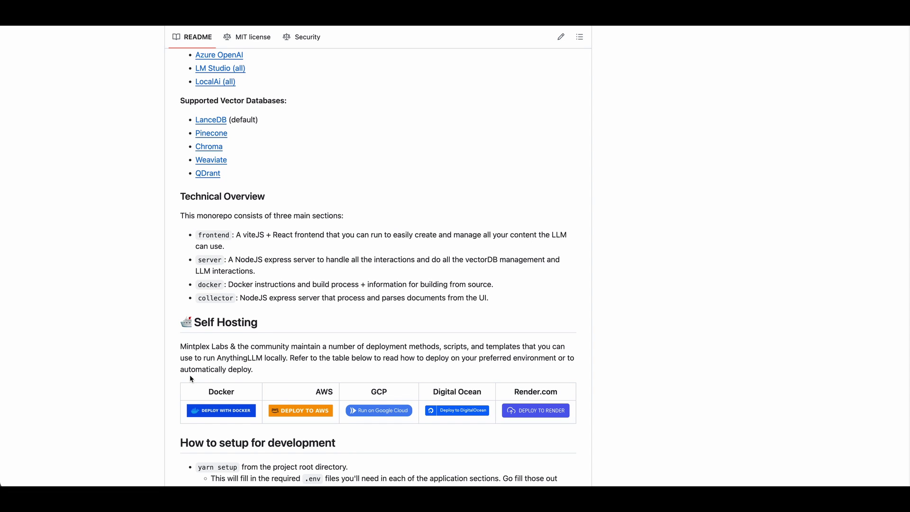
pyautogui.moveTo(189, 376); pyautogui.dragTo(560, 397)
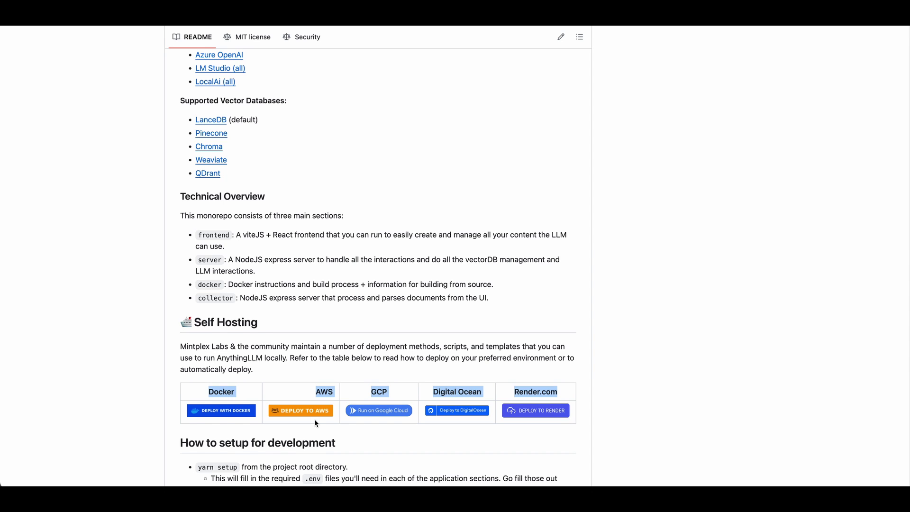
pyautogui.click(498, 366)
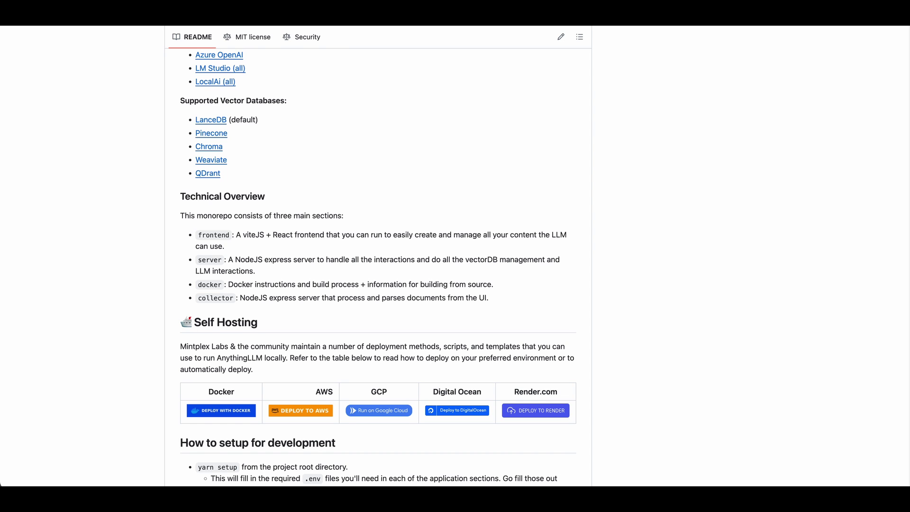
# Switch to the AnythingLLM Developer API documentation and examine the admin, document, workspace and system settings endpoints
pyautogui.click(282, 22)
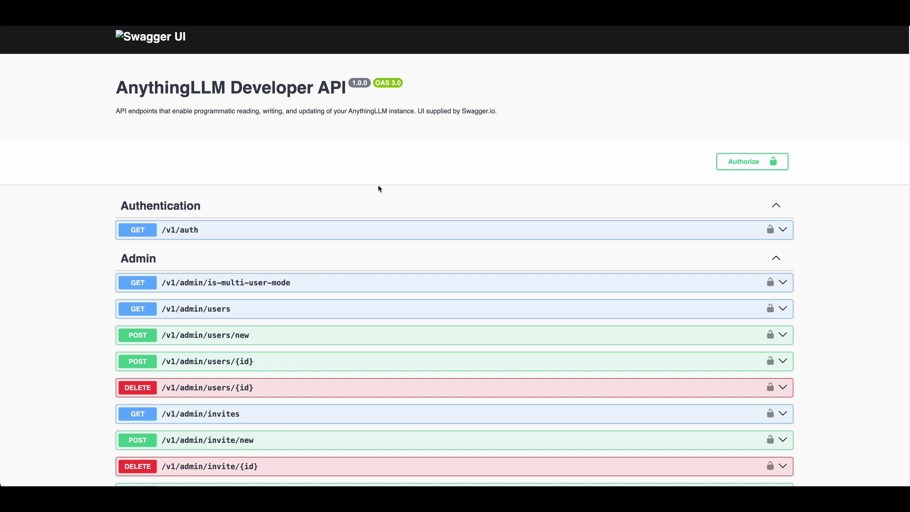
pyautogui.scroll(-5, 379, 188)
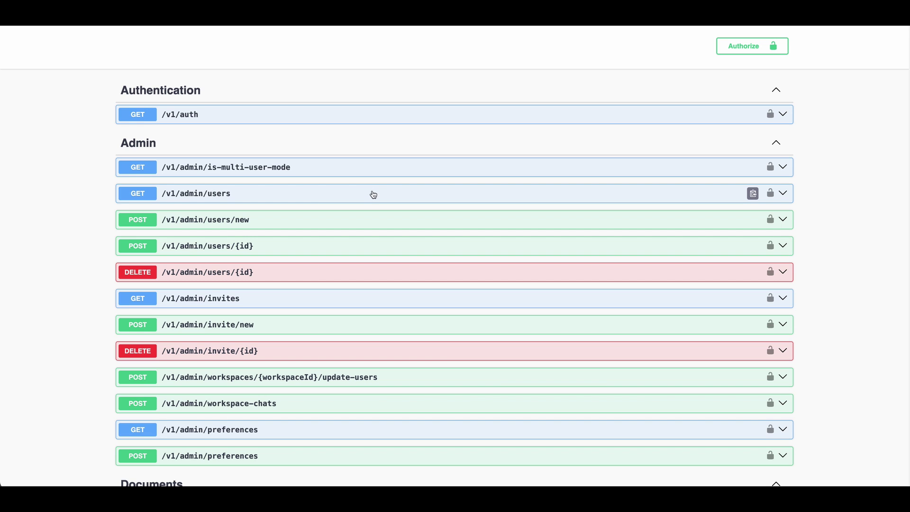
pyautogui.scroll(-7, 366, 209)
pyautogui.scroll(-3, 366, 210)
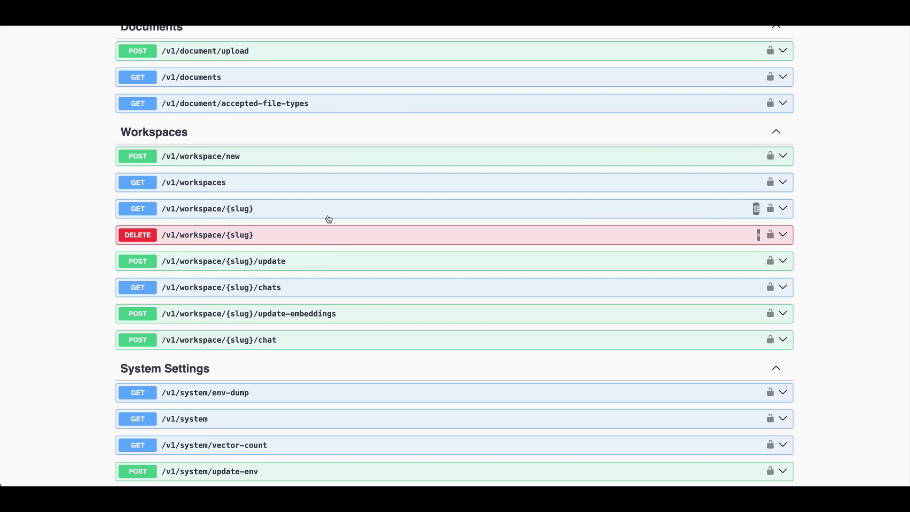
pyautogui.scroll(-3, 328, 216)
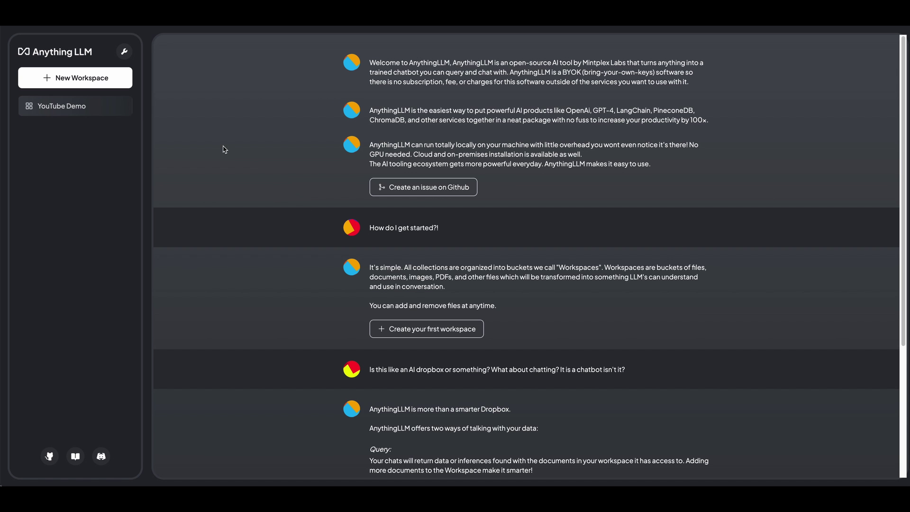
# Create a new AnythingLLM workspace named Test
pyautogui.click(113, 73)
pyautogui.click(474, 256)
pyautogui.write('Test')
pyautogui.click(547, 300)
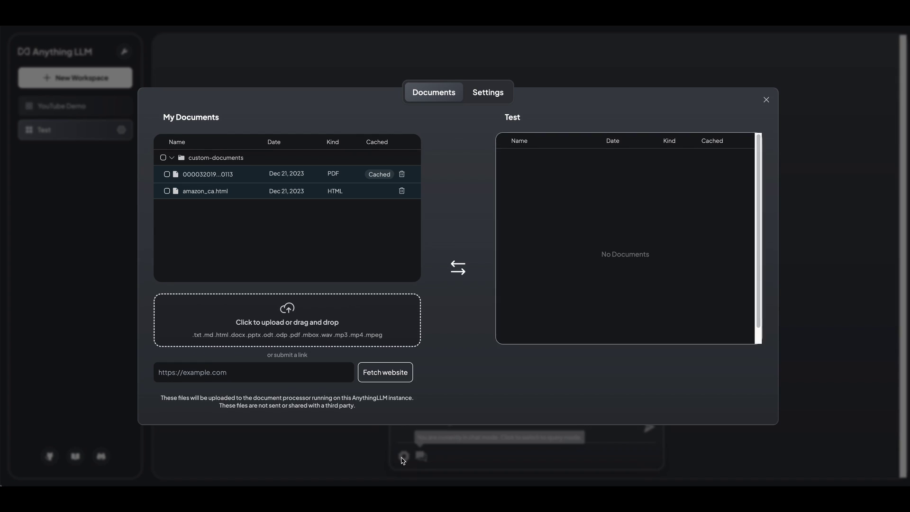
# Open the Test workspace's document manager and upload three PDF files to My Documents
pyautogui.click(404, 456)
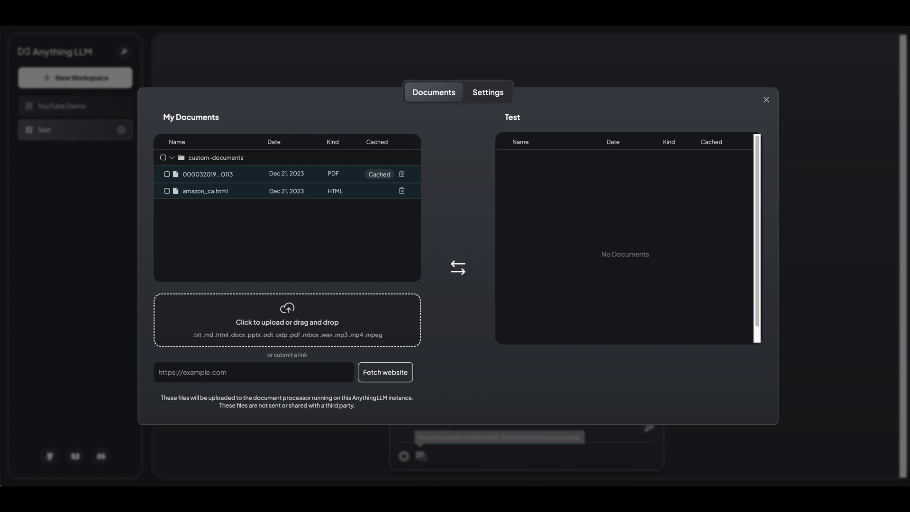
pyautogui.moveTo(526, 483); pyautogui.dragTo(344, 348)
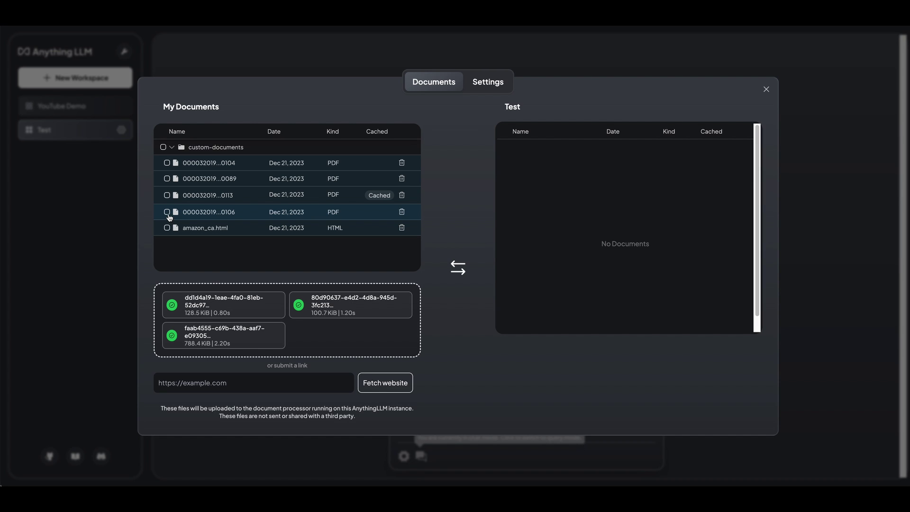
# Move the four PDF documents from custom-documents into the Test workspace, save and embed them, and close the document manager
pyautogui.click(168, 214)
pyautogui.click(167, 195)
pyautogui.click(168, 178)
pyautogui.click(166, 163)
pyautogui.click(250, 263)
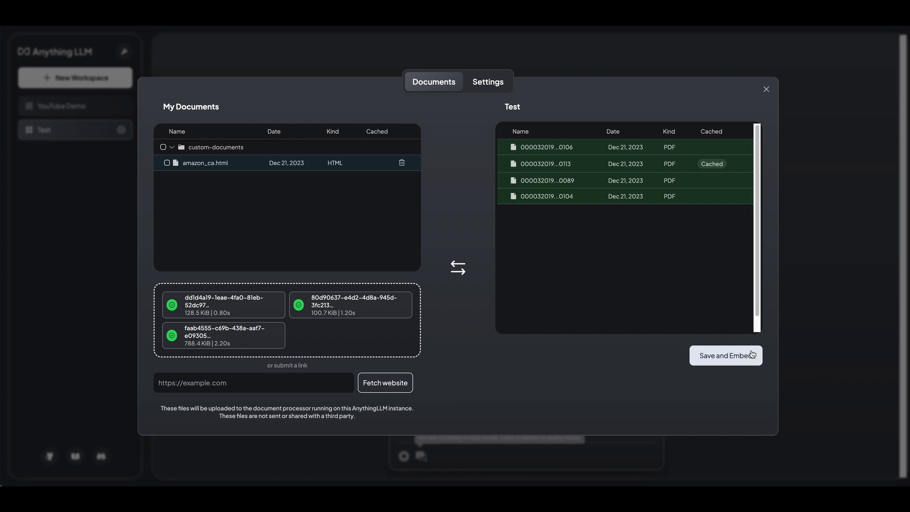
pyautogui.click(727, 354)
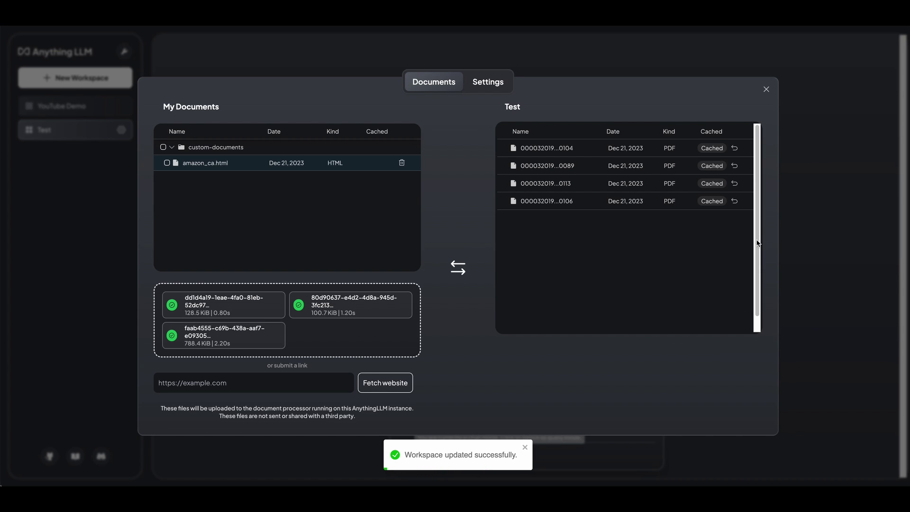
pyautogui.click(766, 87)
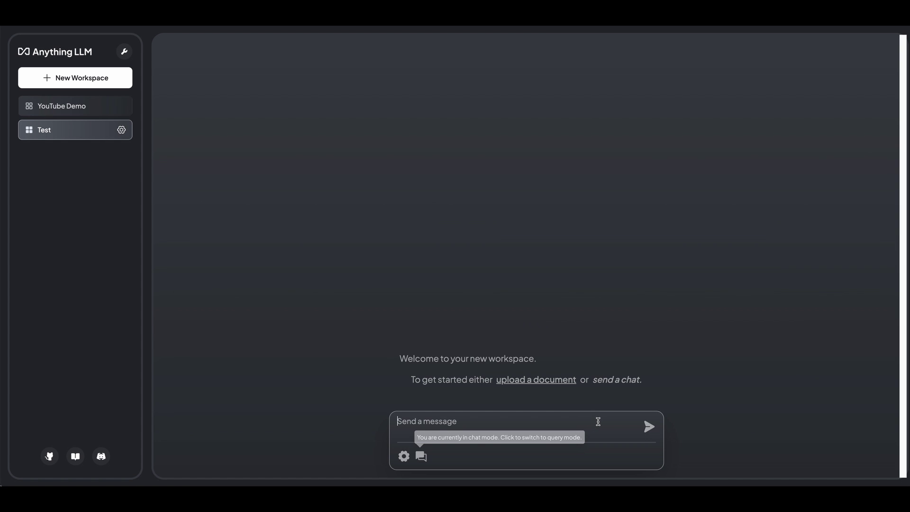
# Send the chat message "How were apples financials" in the Test workspace
pyautogui.write('How were apples financials')
pyautogui.press('Return')
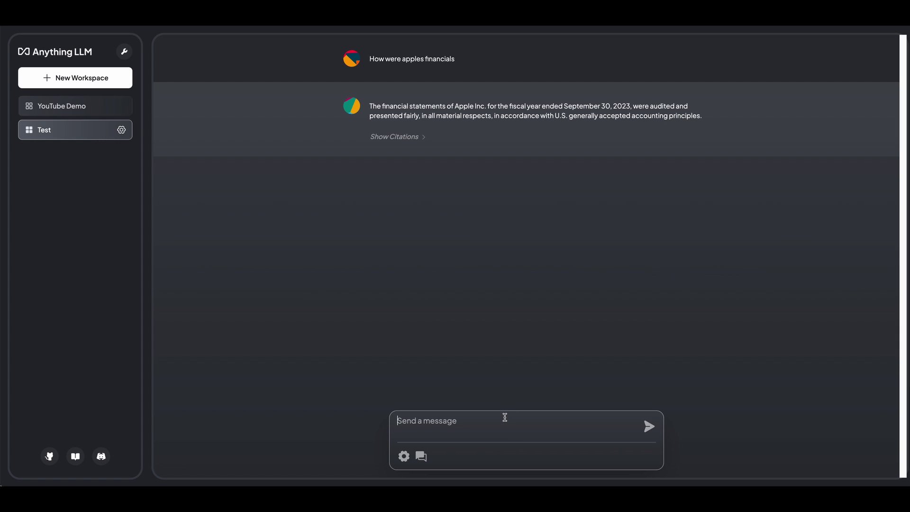
# Send the chat message "Describe in detail how well apple performed financially" in the Test workspace
pyautogui.click(505, 417)
pyautogui.write('Describe in detail how well')
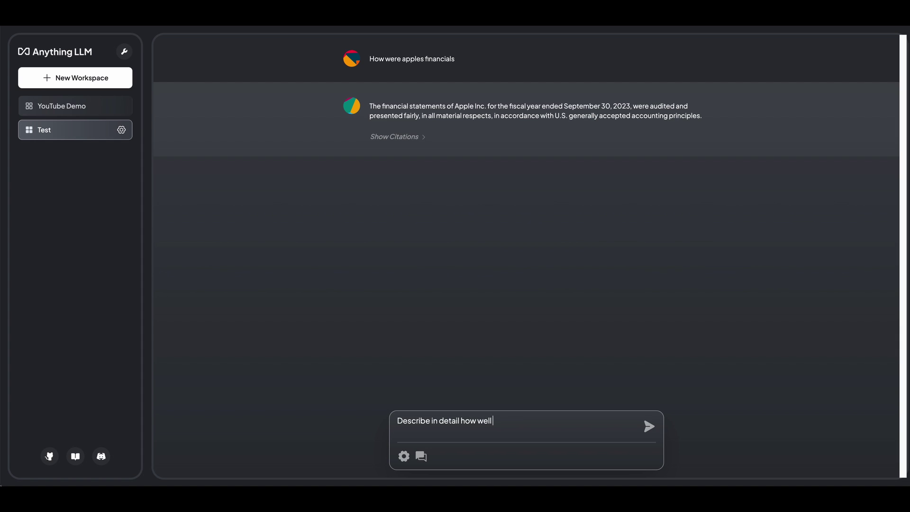
pyautogui.write(' apple performed financially')
pyautogui.press('Return')
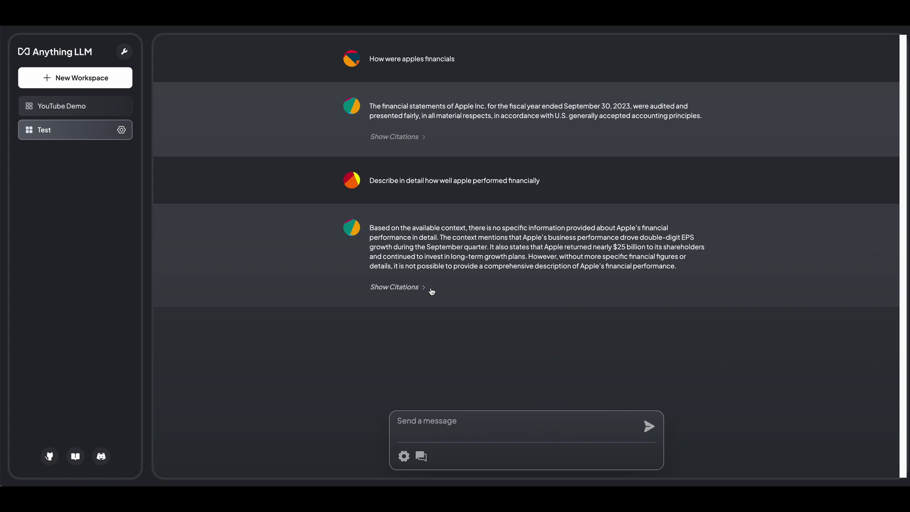
pyautogui.click(431, 289)
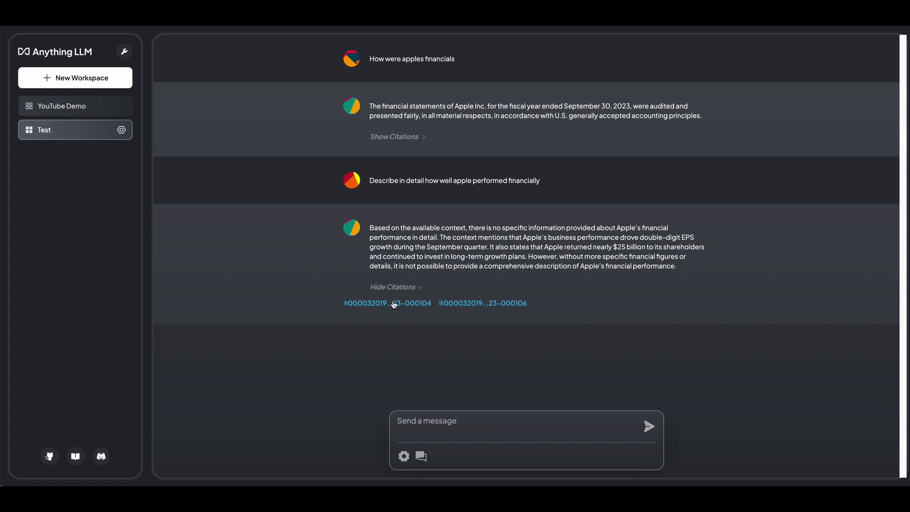
pyautogui.click(394, 305)
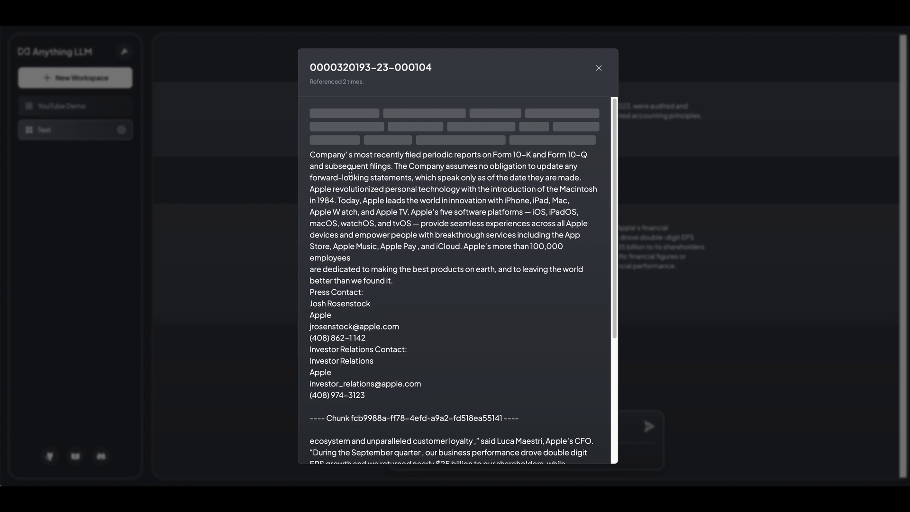
pyautogui.scroll(-2, 352, 205)
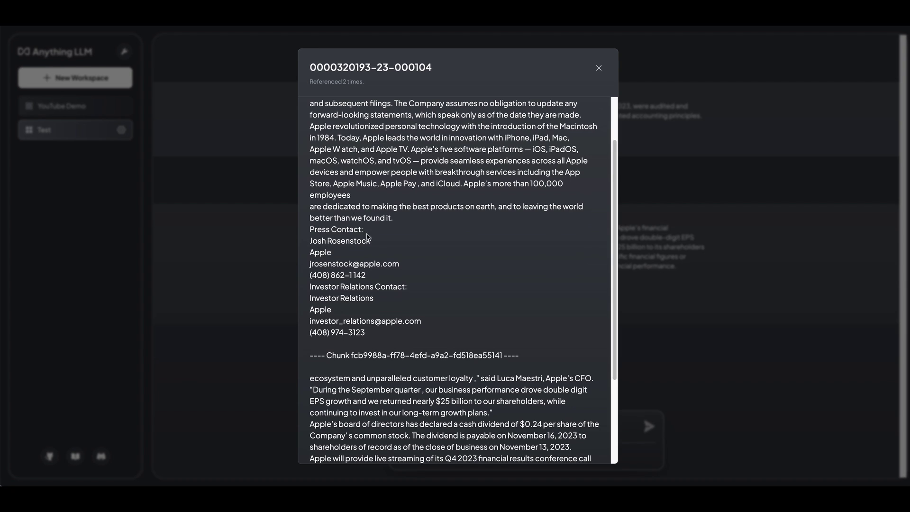
pyautogui.scroll(-3, 369, 237)
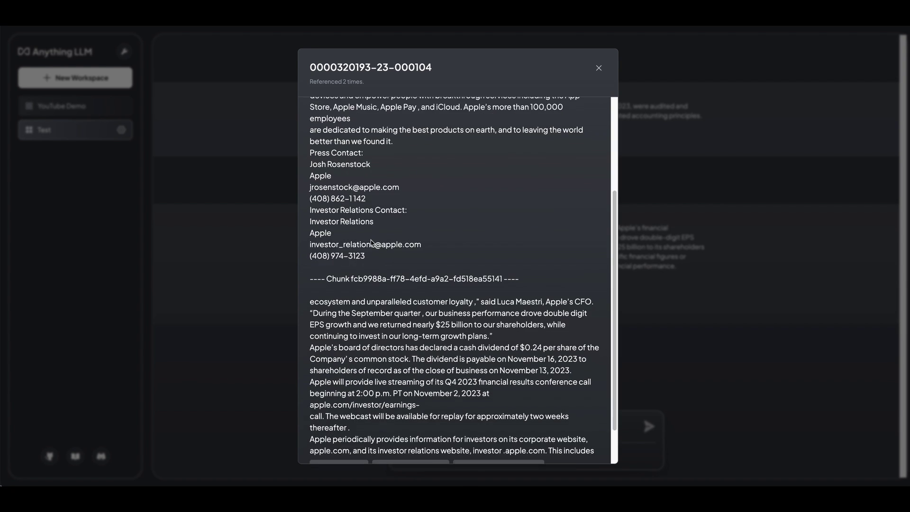
pyautogui.scroll(-1, 371, 243)
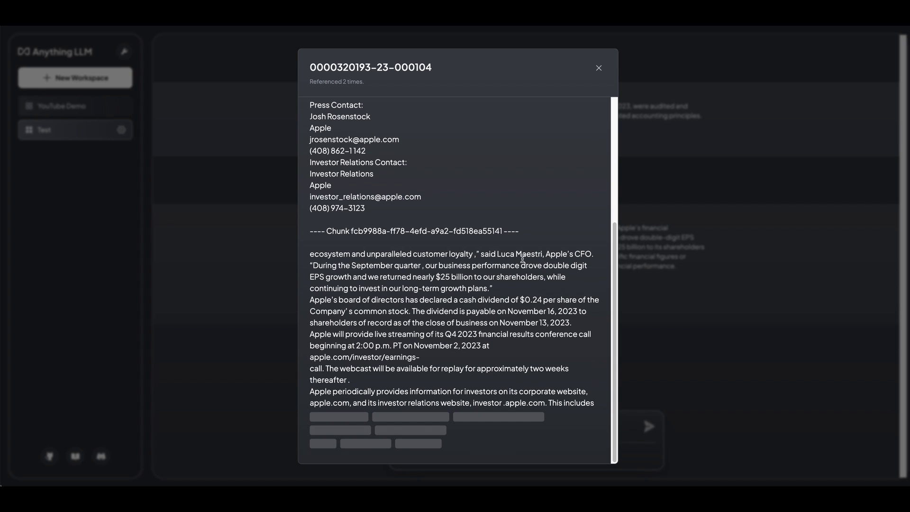
pyautogui.click(598, 68)
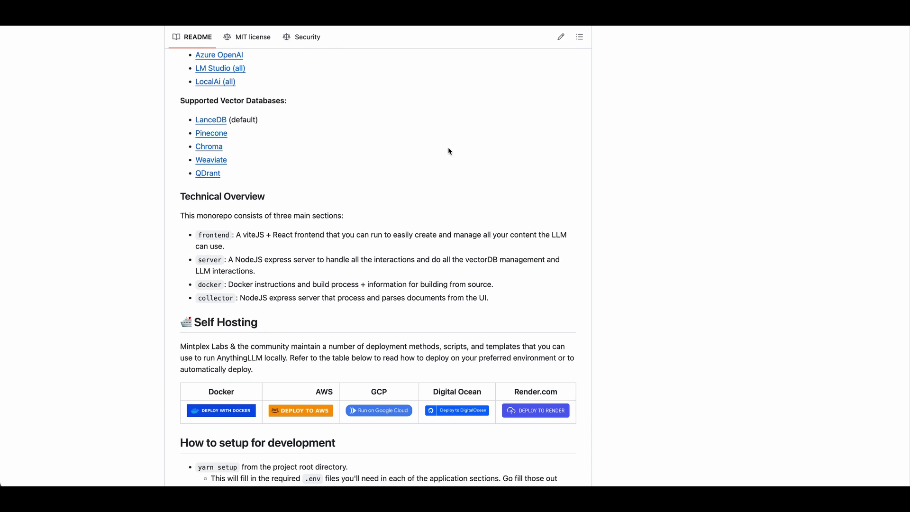
# Look over the anything-llm repository page on GitHub, from its header and file list down to the start of the README
pyautogui.scroll(10, 520, 180)
pyautogui.scroll(15, 520, 180)
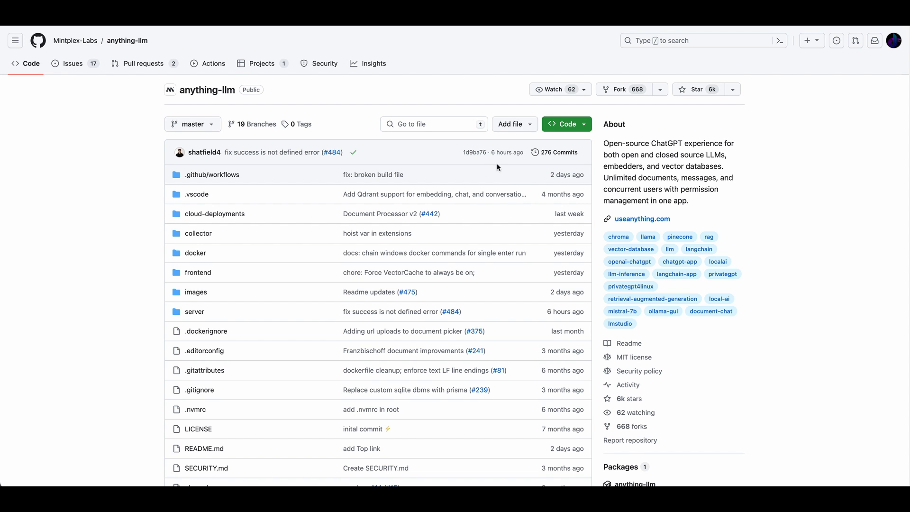
pyautogui.scroll(-5, 497, 163)
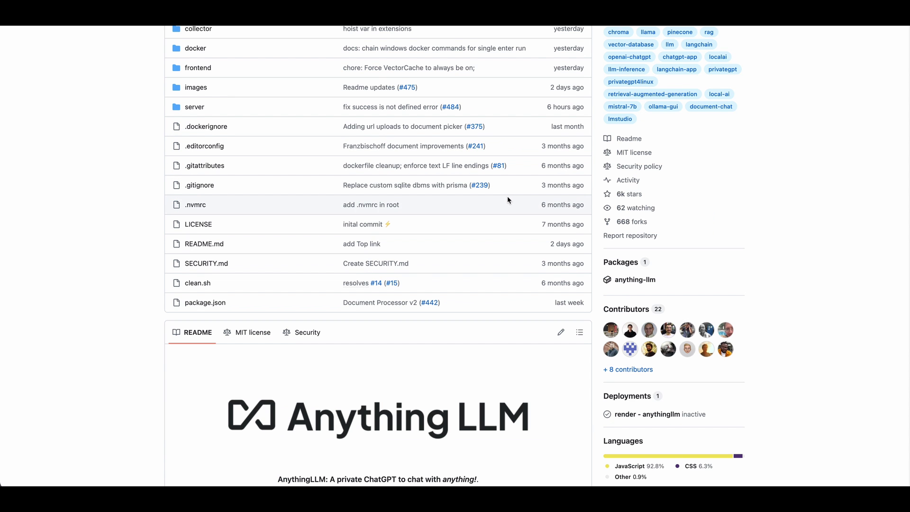